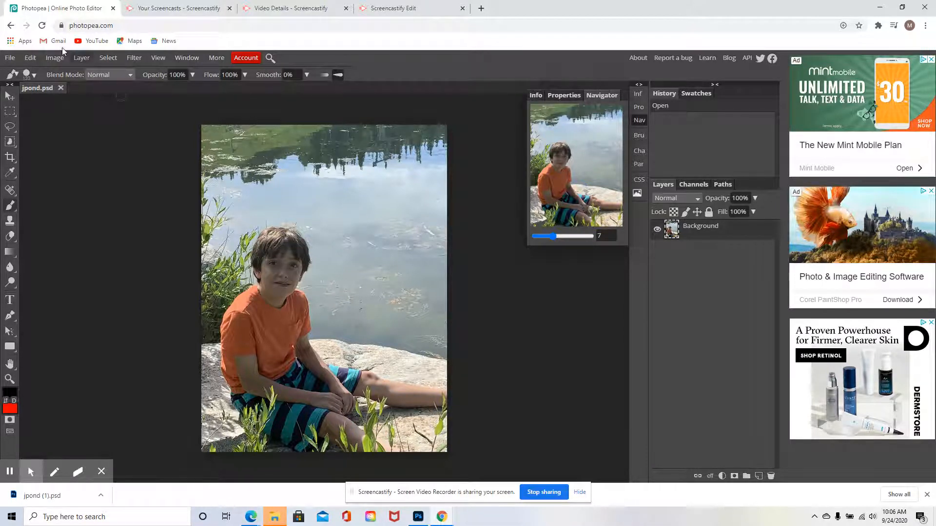
# Resize the image to 8 in wide at 300 DPI, keeping its proportions.
pyautogui.click(54, 57)
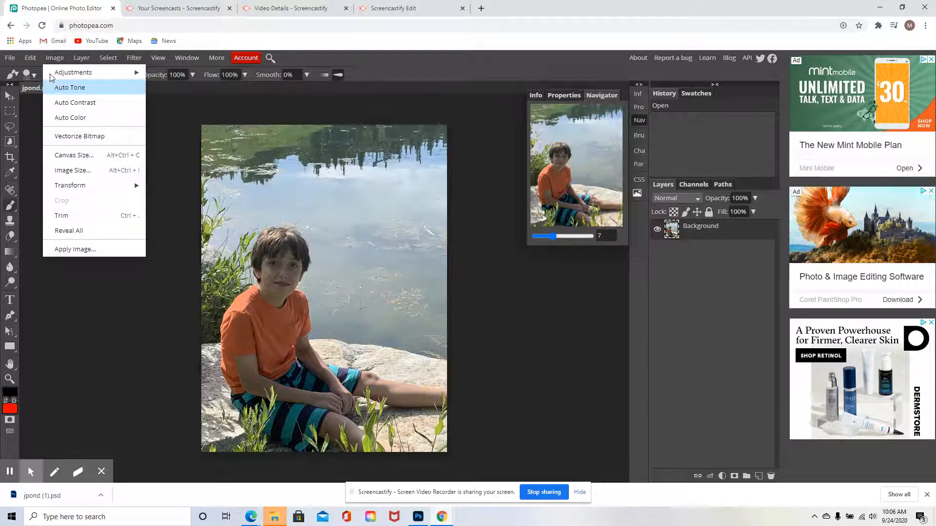
pyautogui.click(77, 169)
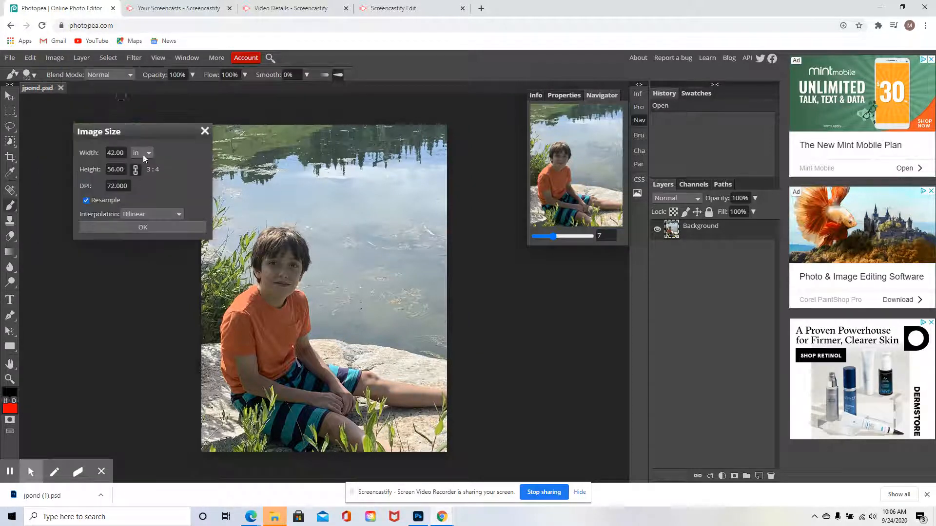
pyautogui.click(116, 153)
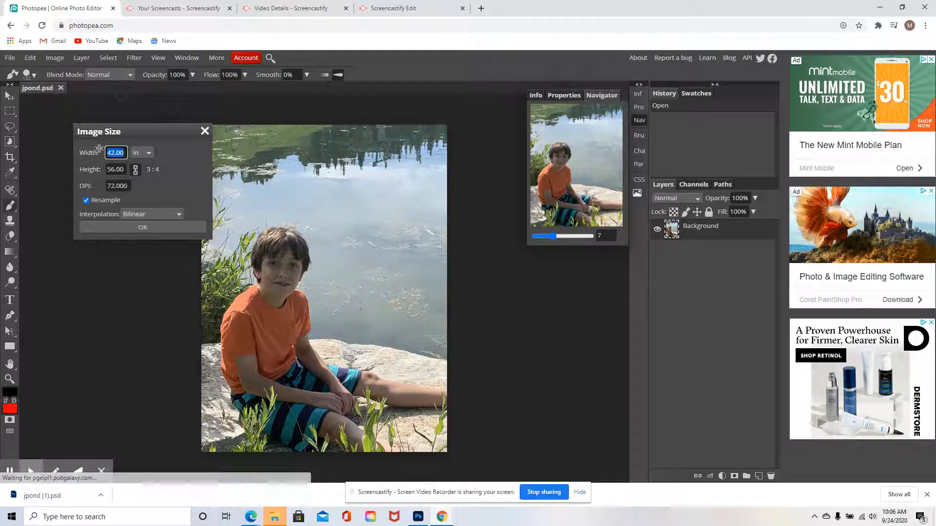
pyautogui.write('8')
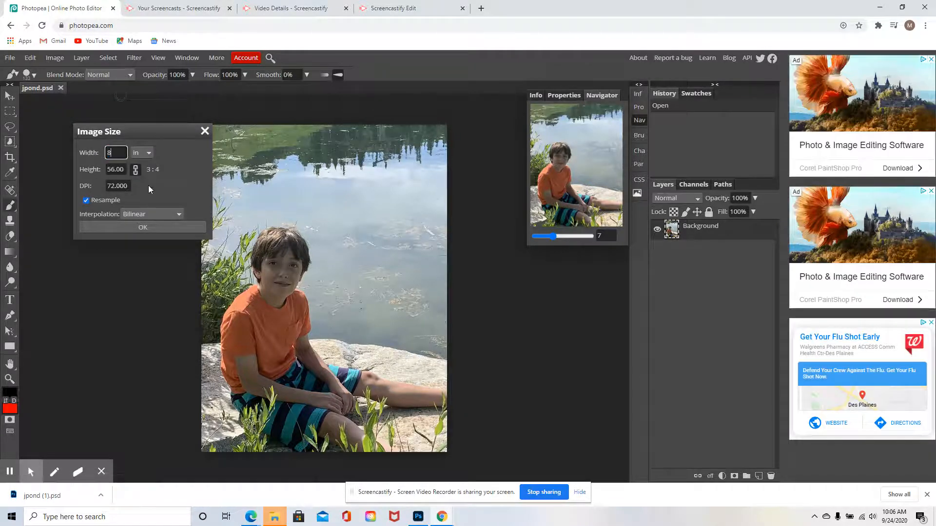
pyautogui.click(148, 180)
pyautogui.moveTo(129, 185); pyautogui.dragTo(72, 181)
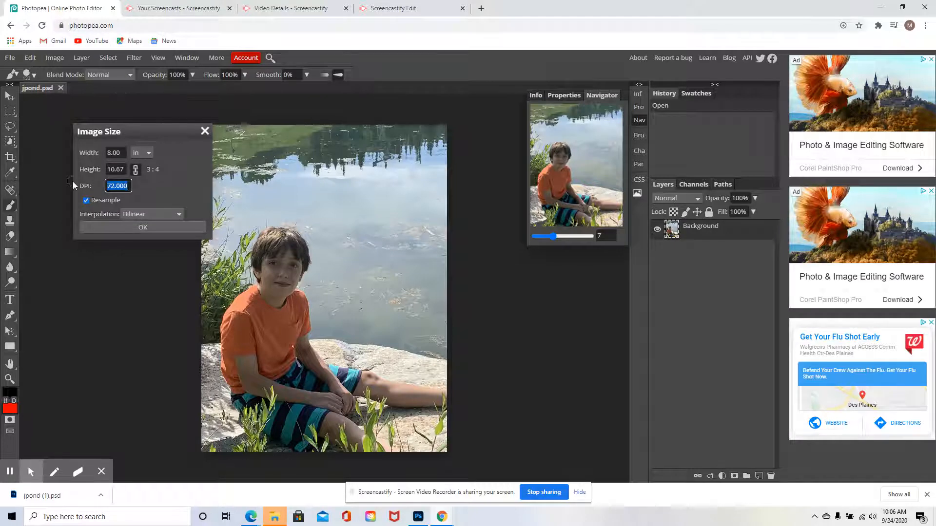
pyautogui.write('300')
pyautogui.click(135, 228)
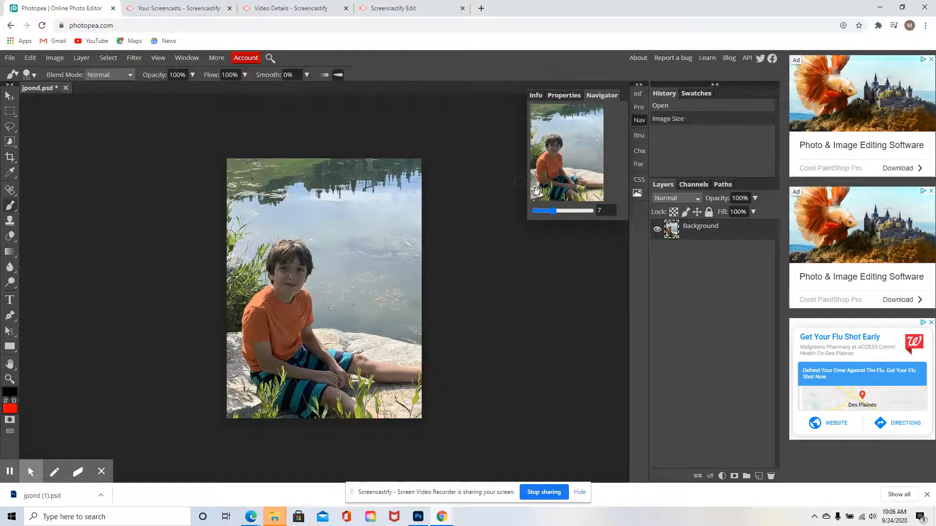
# Duplicate the Background layer.
pyautogui.click(560, 212)
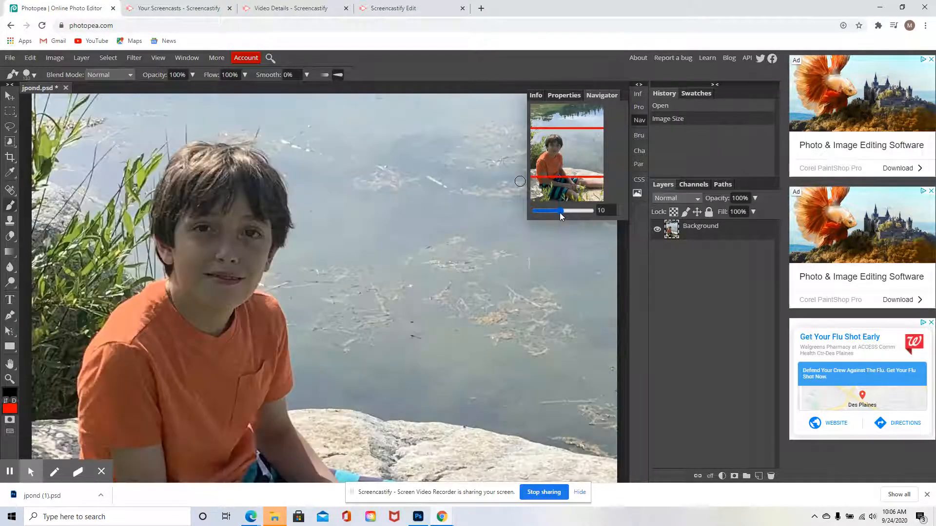
pyautogui.moveTo(559, 212); pyautogui.dragTo(555, 212)
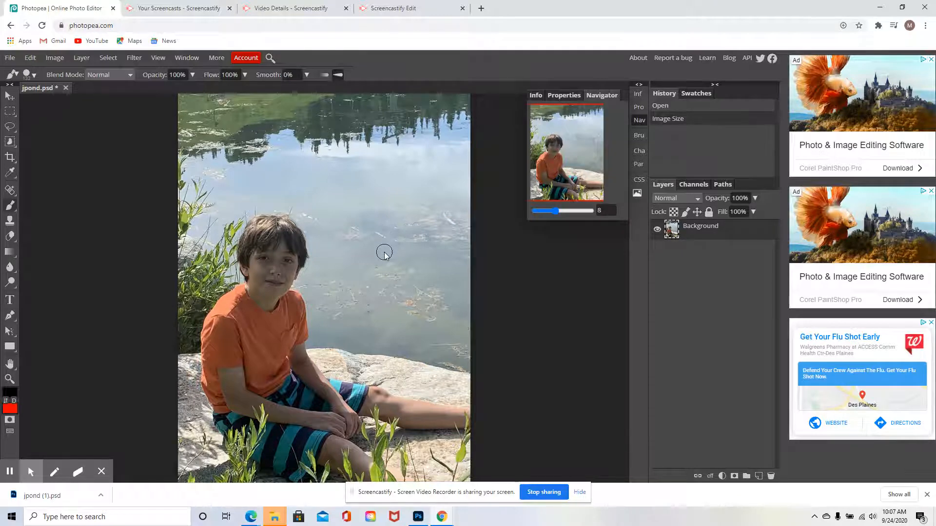
pyautogui.rightClick(731, 233)
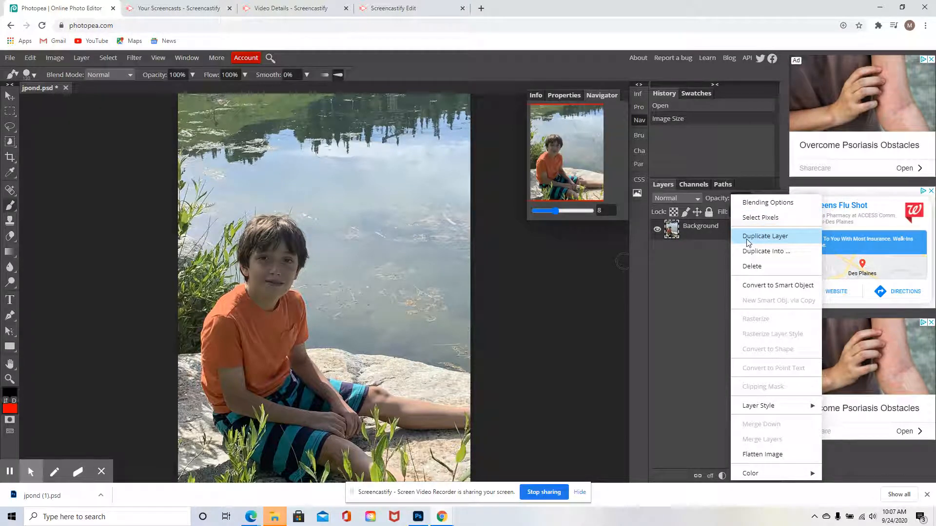
pyautogui.click(748, 242)
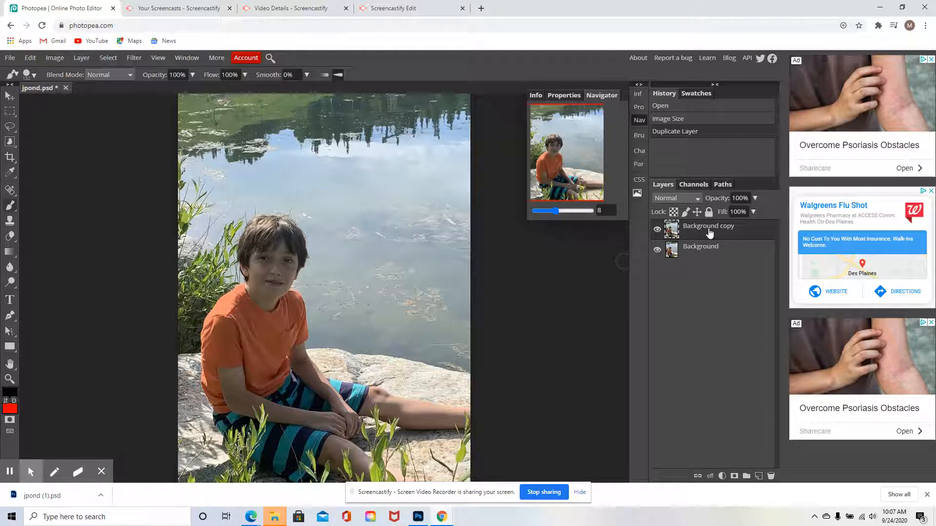
# Desaturate the Background copy layer, and toggle its visibility off and on to compare it with the colour original.
pyautogui.click(55, 59)
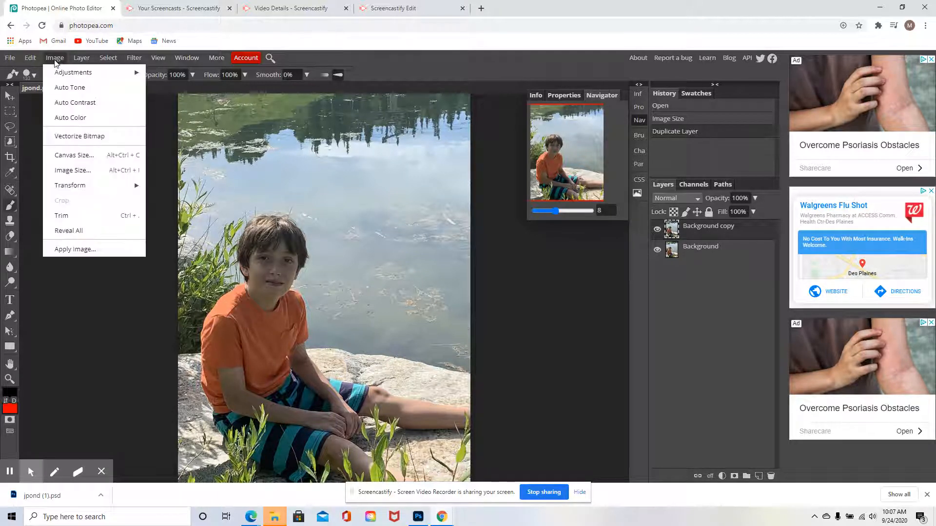
pyautogui.moveTo(56, 73)
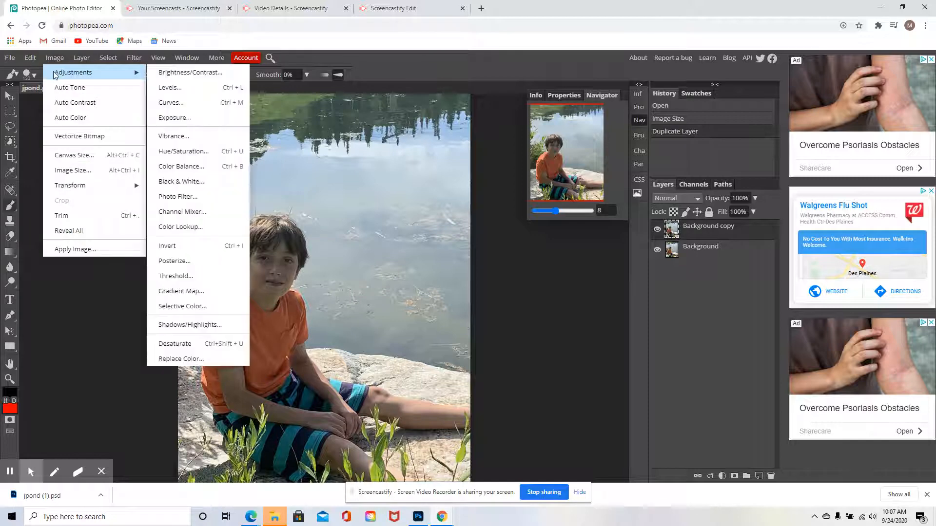
pyautogui.click(176, 344)
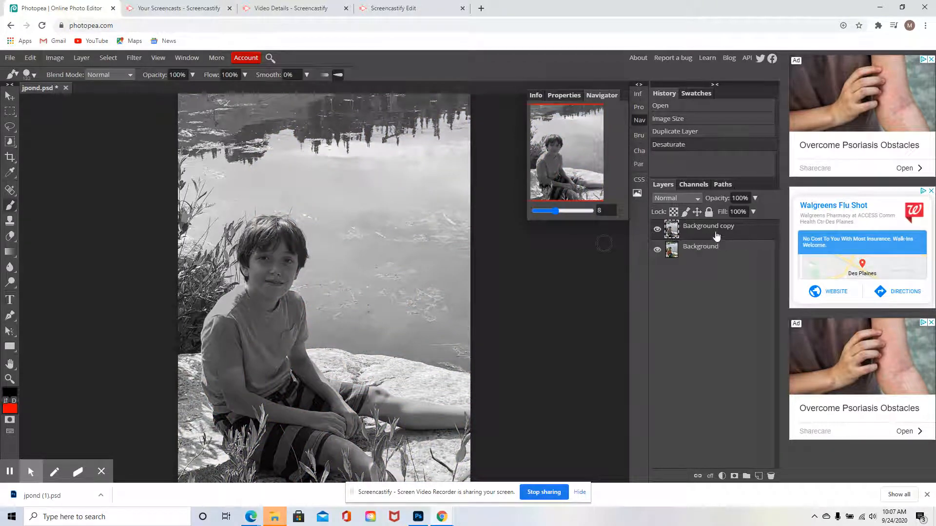
pyautogui.click(656, 231)
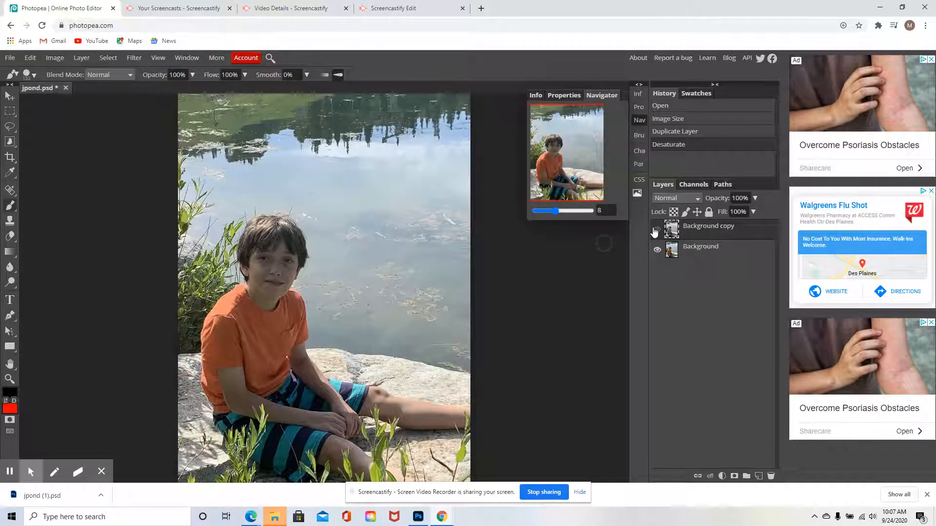
pyautogui.click(656, 231)
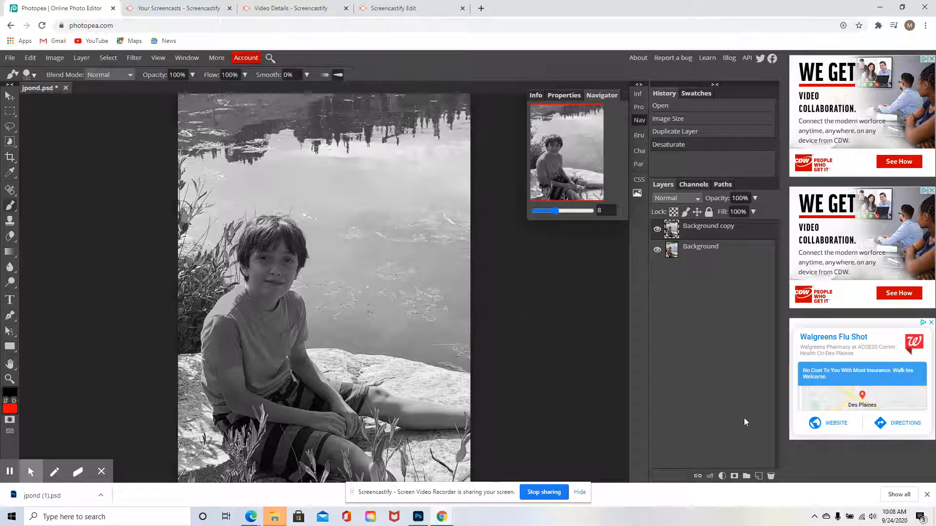
# Add a raster mask to the Background copy layer and make the mask active for editing.
pyautogui.click(735, 477)
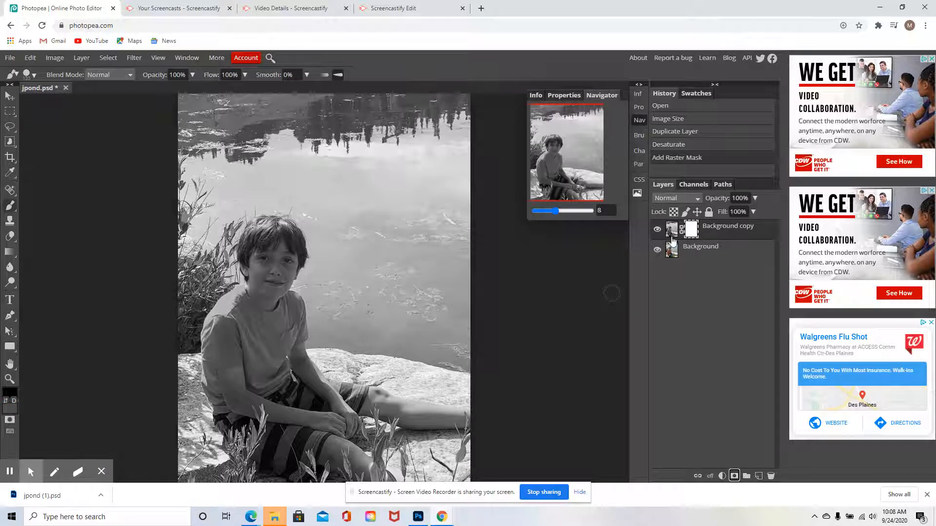
pyautogui.click(691, 234)
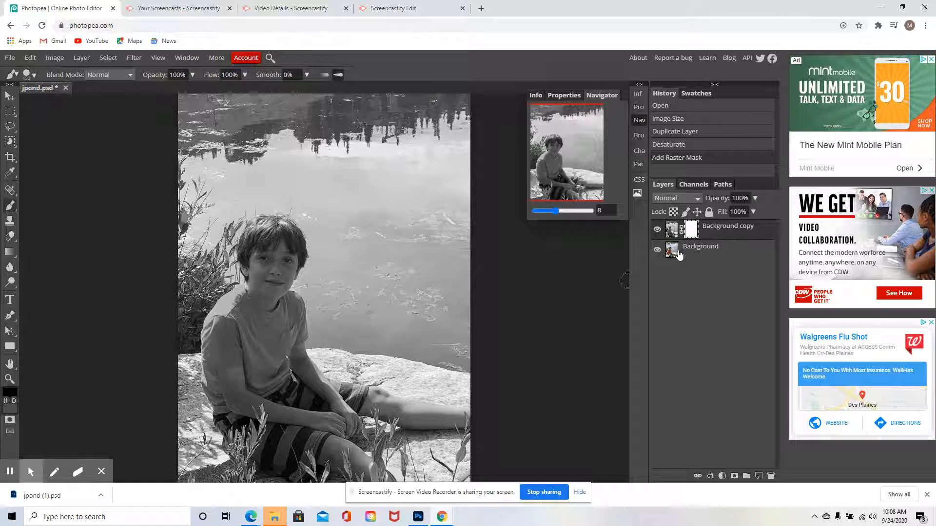
pyautogui.click(673, 231)
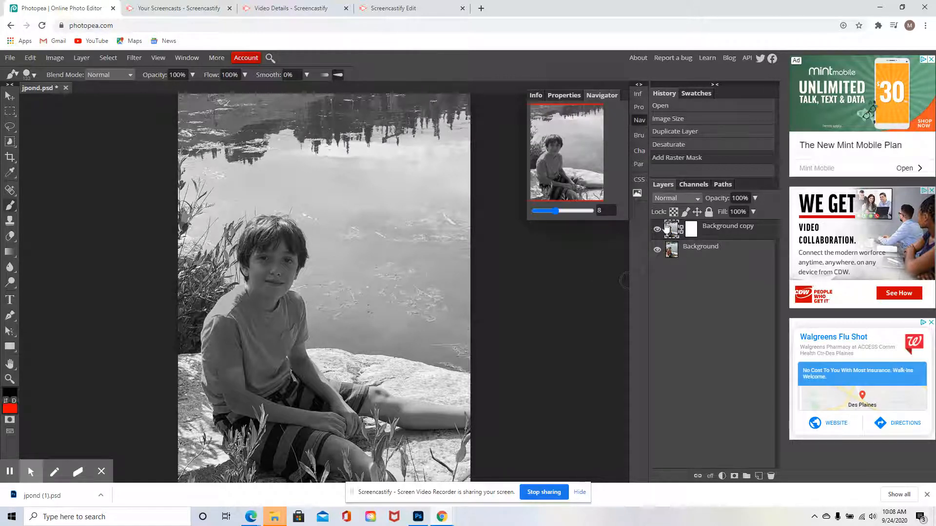
pyautogui.click(692, 229)
# Paint black on the mask with a 264 px brush over the water, the plants behind the boy and his face to reveal their colour.
pyautogui.click(31, 76)
pyautogui.moveTo(82, 101); pyautogui.dragTo(93, 102)
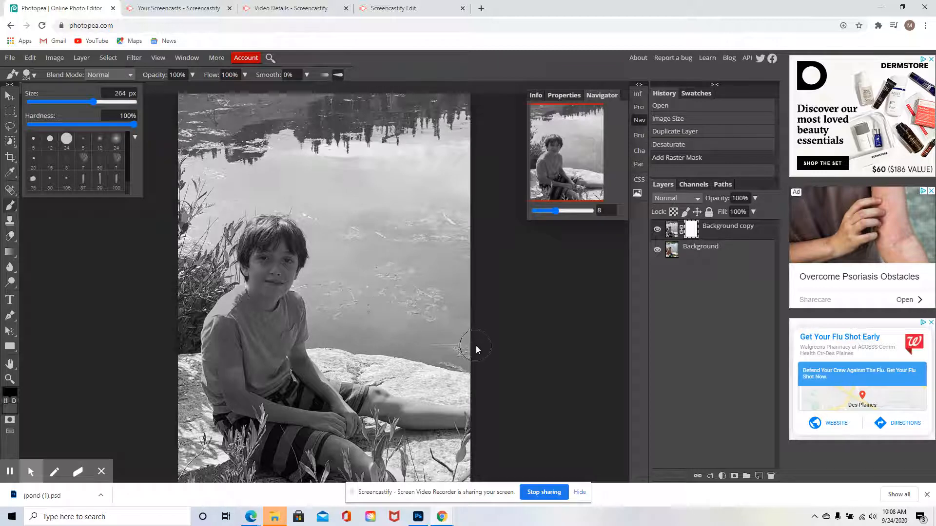
pyautogui.moveTo(469, 350)
pyautogui.mouseDown()
pyautogui.moveTo(444, 291)
pyautogui.moveTo(458, 154)
pyautogui.moveTo(453, 301)
pyautogui.moveTo(436, 331)
pyautogui.moveTo(419, 262)
pyautogui.moveTo(423, 121)
pyautogui.moveTo(419, 232)
pyautogui.moveTo(403, 320)
pyautogui.moveTo(388, 303)
pyautogui.moveTo(387, 156)
pyautogui.moveTo(373, 146)
pyautogui.moveTo(359, 308)
pyautogui.mouseUp()
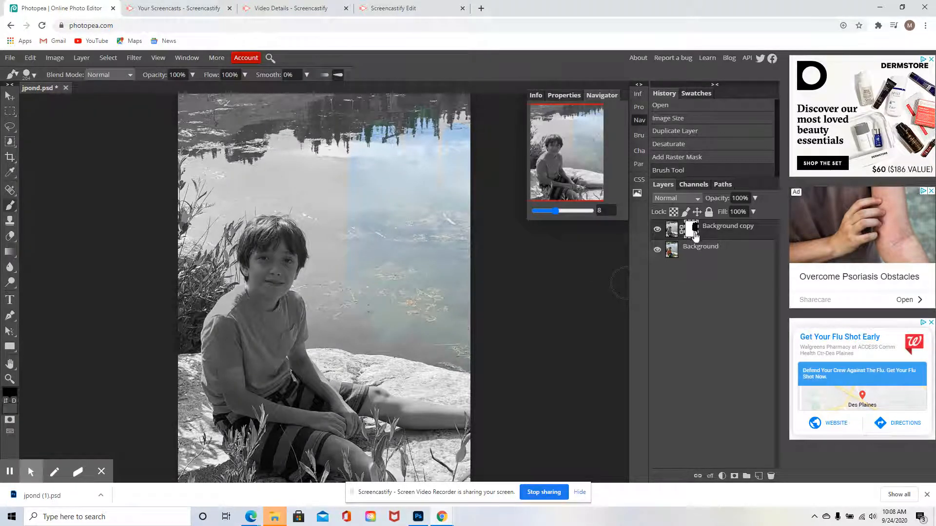
pyautogui.moveTo(433, 116)
pyautogui.mouseDown()
pyautogui.moveTo(459, 116)
pyautogui.moveTo(172, 119)
pyautogui.moveTo(360, 151)
pyautogui.moveTo(229, 153)
pyautogui.moveTo(170, 174)
pyautogui.moveTo(376, 183)
pyautogui.moveTo(268, 166)
pyautogui.moveTo(201, 184)
pyautogui.moveTo(173, 203)
pyautogui.moveTo(174, 237)
pyautogui.moveTo(220, 192)
pyautogui.moveTo(235, 197)
pyautogui.moveTo(194, 231)
pyautogui.moveTo(182, 266)
pyautogui.moveTo(211, 147)
pyautogui.moveTo(187, 289)
pyautogui.moveTo(207, 244)
pyautogui.moveTo(180, 256)
pyautogui.moveTo(224, 213)
pyautogui.moveTo(269, 194)
pyautogui.moveTo(300, 195)
pyautogui.moveTo(332, 214)
pyautogui.moveTo(338, 252)
pyautogui.moveTo(328, 291)
pyautogui.moveTo(332, 223)
pyautogui.moveTo(327, 208)
pyautogui.moveTo(305, 203)
pyautogui.moveTo(325, 230)
pyautogui.moveTo(321, 285)
pyautogui.mouseUp()
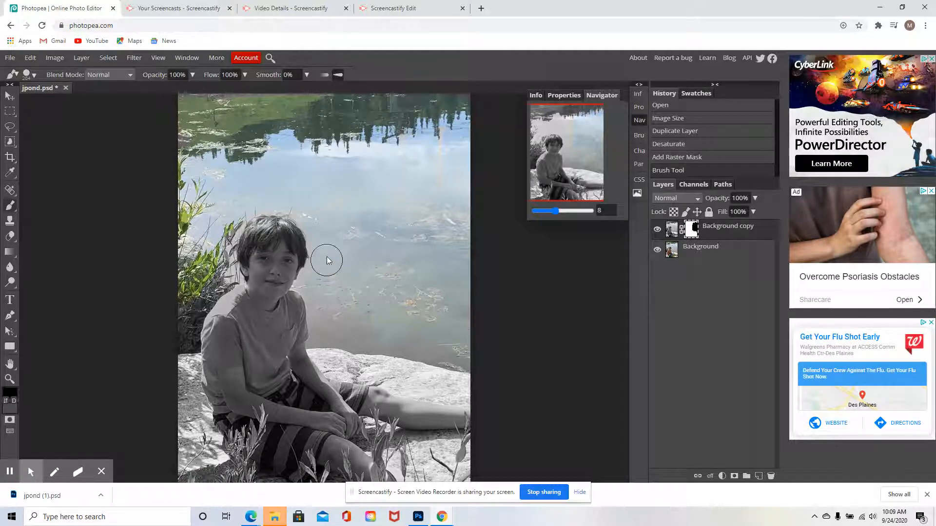
pyautogui.moveTo(321, 227)
pyautogui.mouseDown()
pyautogui.moveTo(318, 286)
pyautogui.moveTo(238, 233)
pyautogui.moveTo(322, 271)
pyautogui.moveTo(401, 271)
pyautogui.mouseUp()
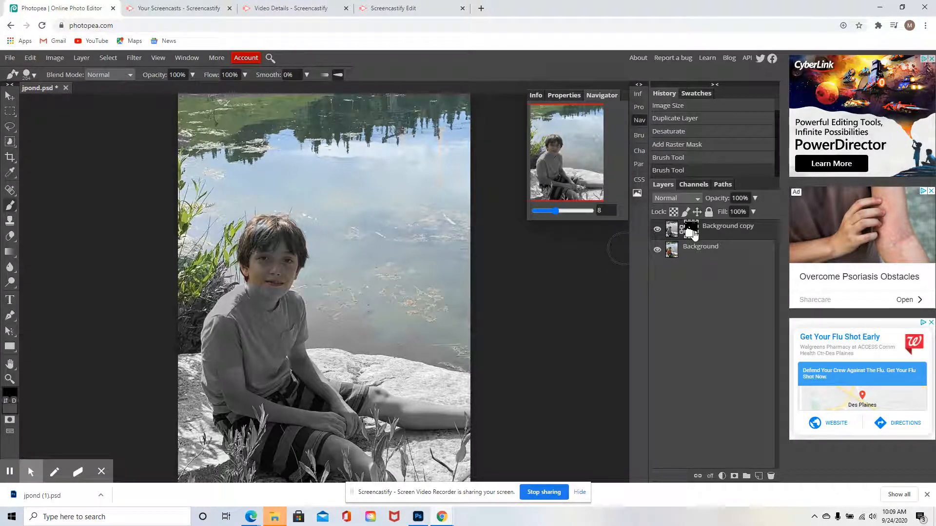
# Paint white (ffffff) on the mask with a 78 px brush over the boy's face and hair to return them to black and white.
pyautogui.click(10, 392)
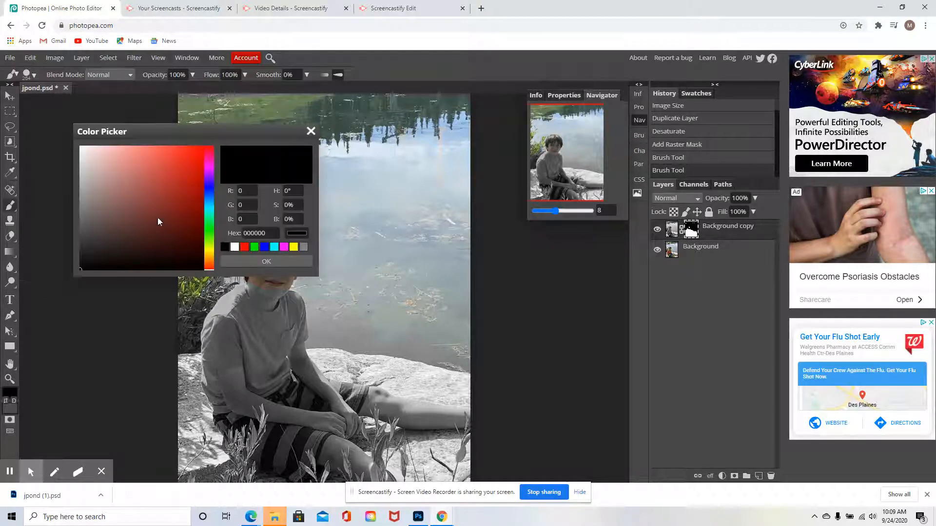
pyautogui.click(235, 248)
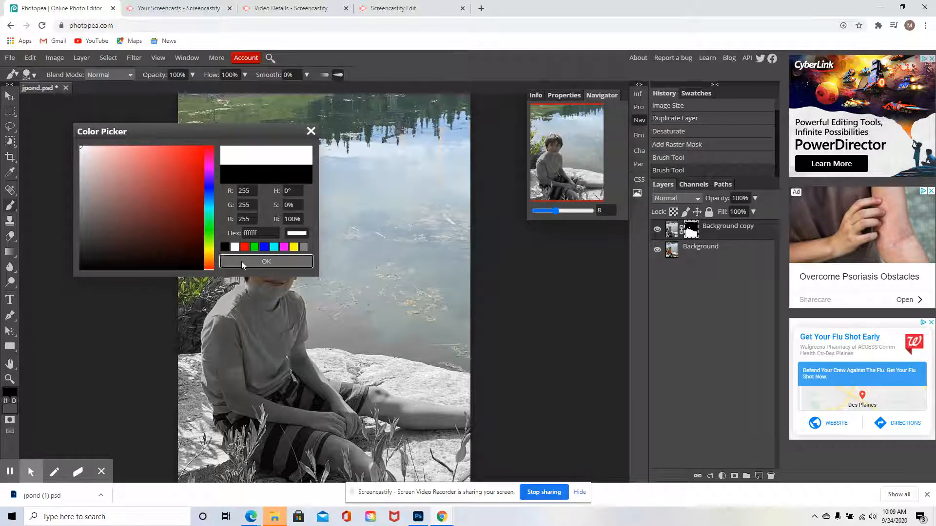
pyautogui.click(241, 261)
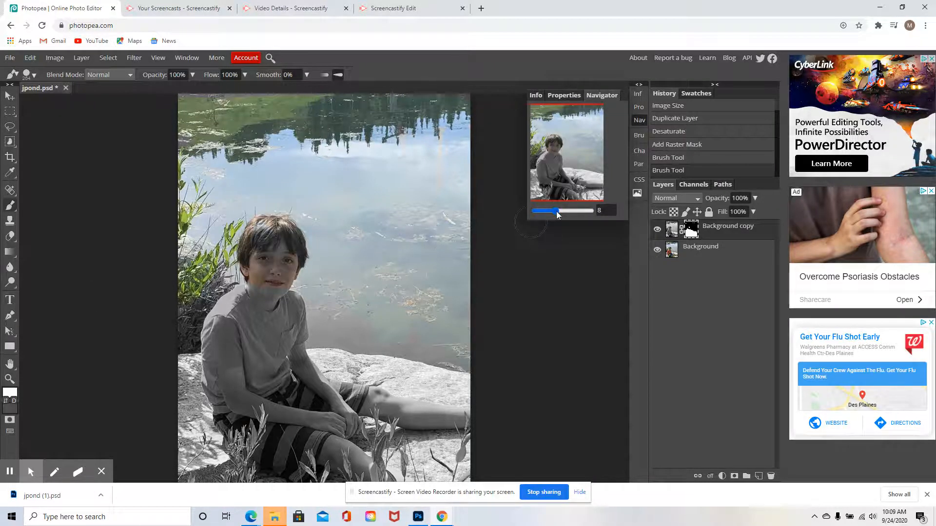
pyautogui.moveTo(557, 212); pyautogui.dragTo(562, 212)
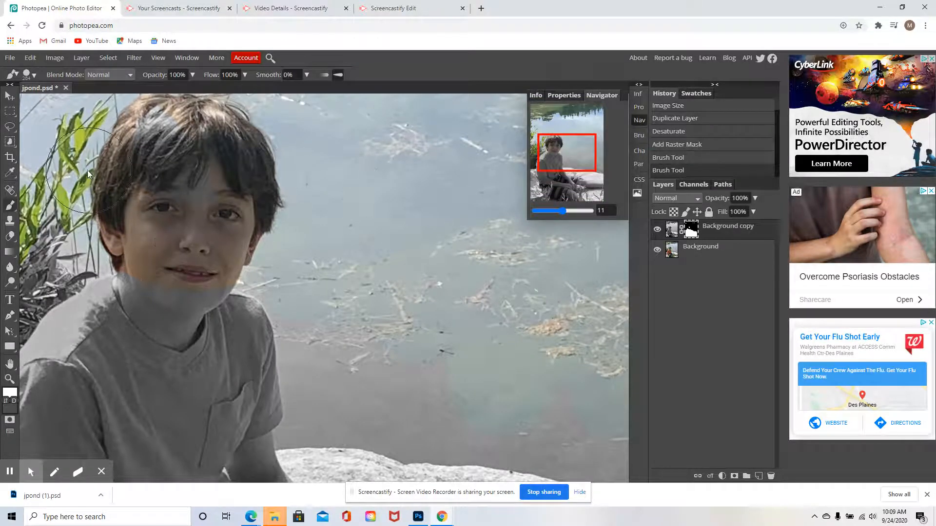
pyautogui.click(34, 78)
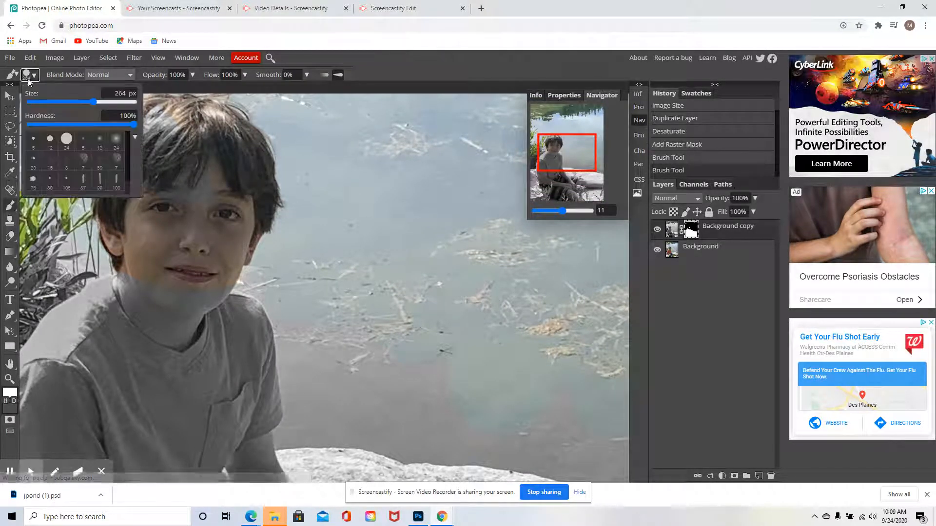
pyautogui.click(70, 102)
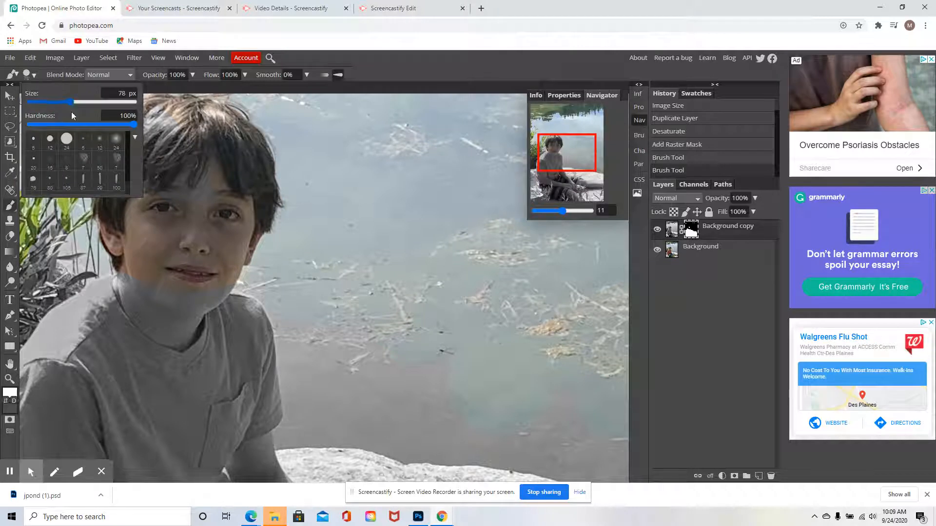
pyautogui.moveTo(144, 269)
pyautogui.mouseDown()
pyautogui.moveTo(139, 251)
pyautogui.moveTo(171, 275)
pyautogui.moveTo(208, 282)
pyautogui.moveTo(222, 273)
pyautogui.mouseUp()
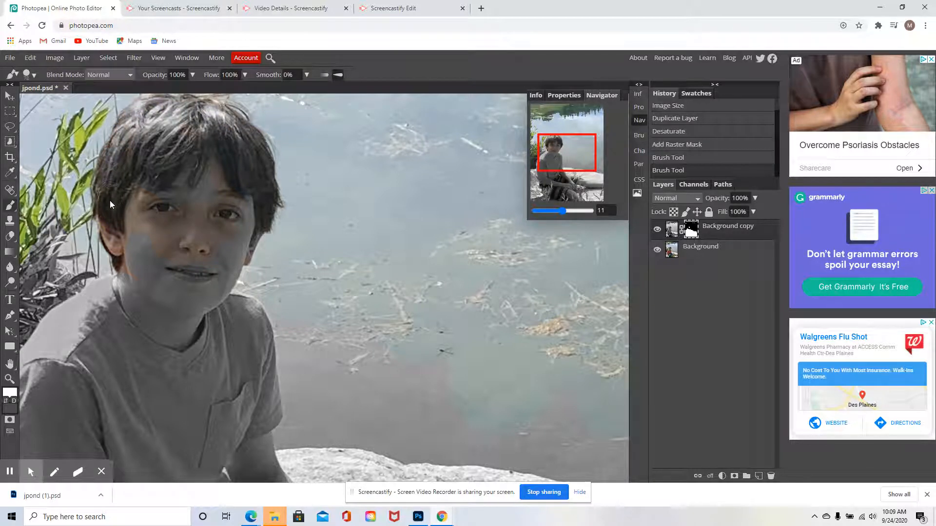
pyautogui.moveTo(109, 200)
pyautogui.mouseDown()
pyautogui.moveTo(108, 235)
pyautogui.moveTo(135, 198)
pyautogui.moveTo(129, 266)
pyautogui.moveTo(146, 237)
pyautogui.moveTo(127, 248)
pyautogui.moveTo(137, 240)
pyautogui.mouseUp()
pyautogui.moveTo(233, 248); pyautogui.dragTo(237, 249)
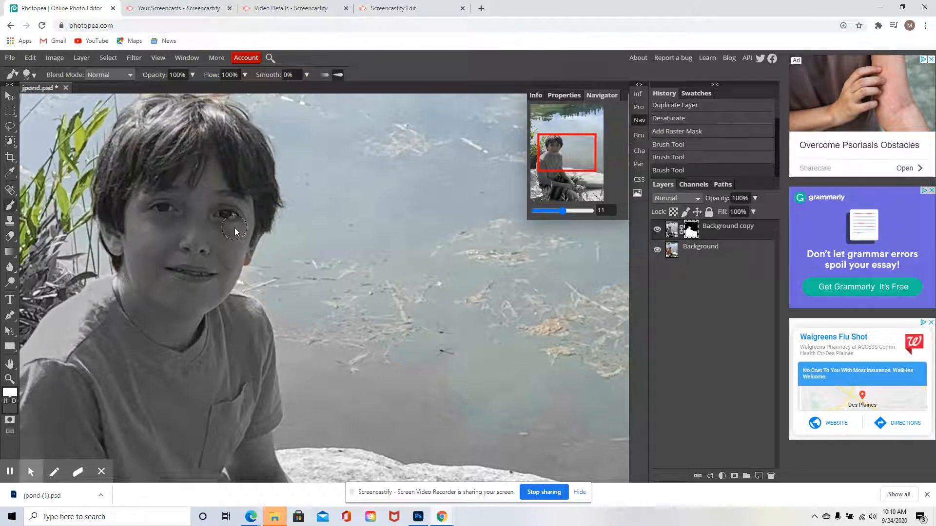
pyautogui.click(215, 206)
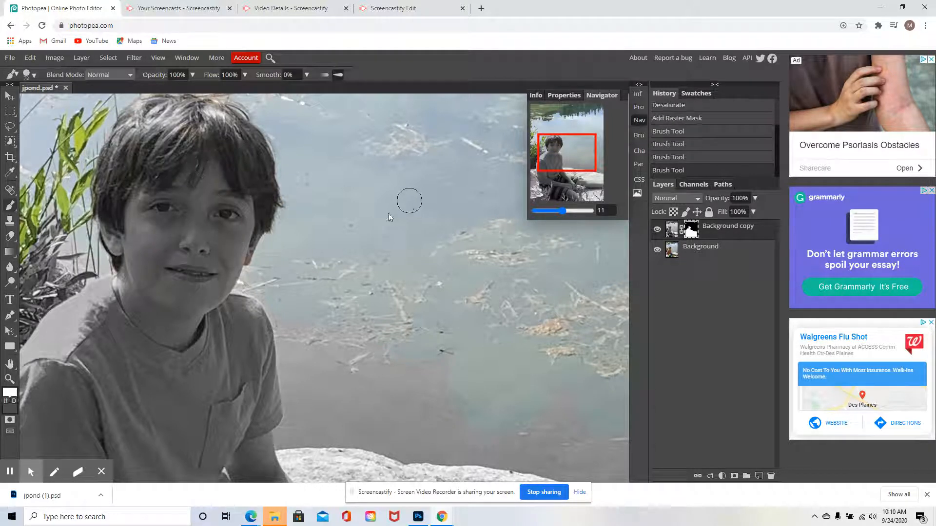
pyautogui.moveTo(565, 211); pyautogui.dragTo(553, 215)
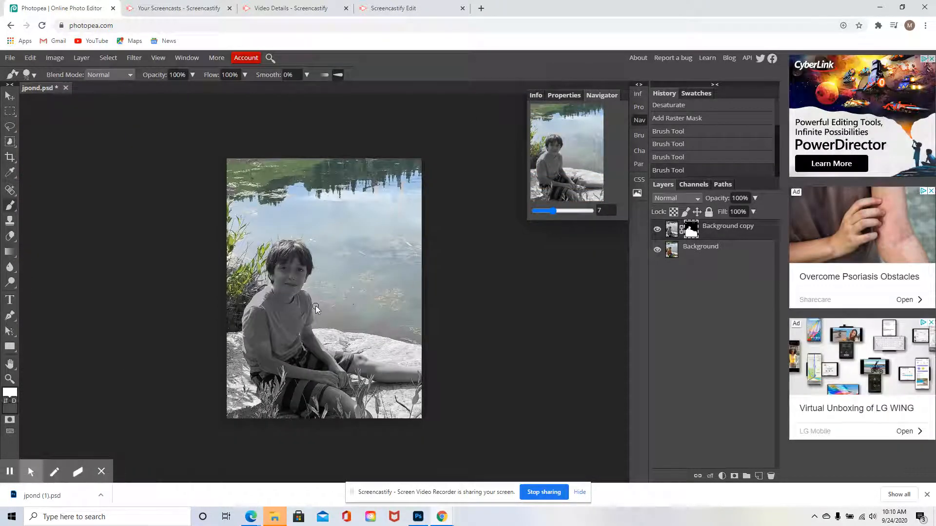